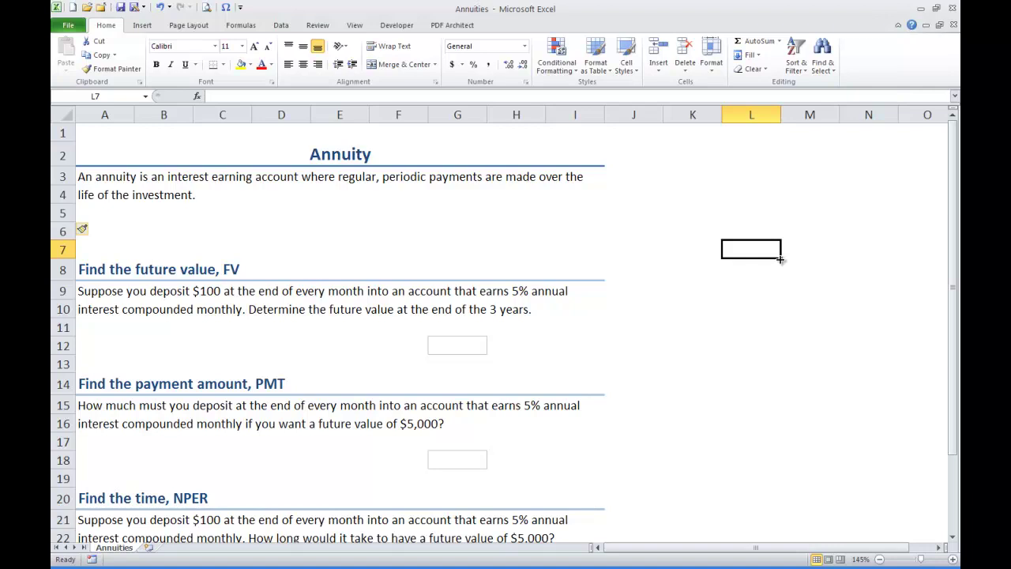
Find the FV function and insert it into cell G12 under the future value problem.
{"action": "left_click", "coordinate": [472, 346]}
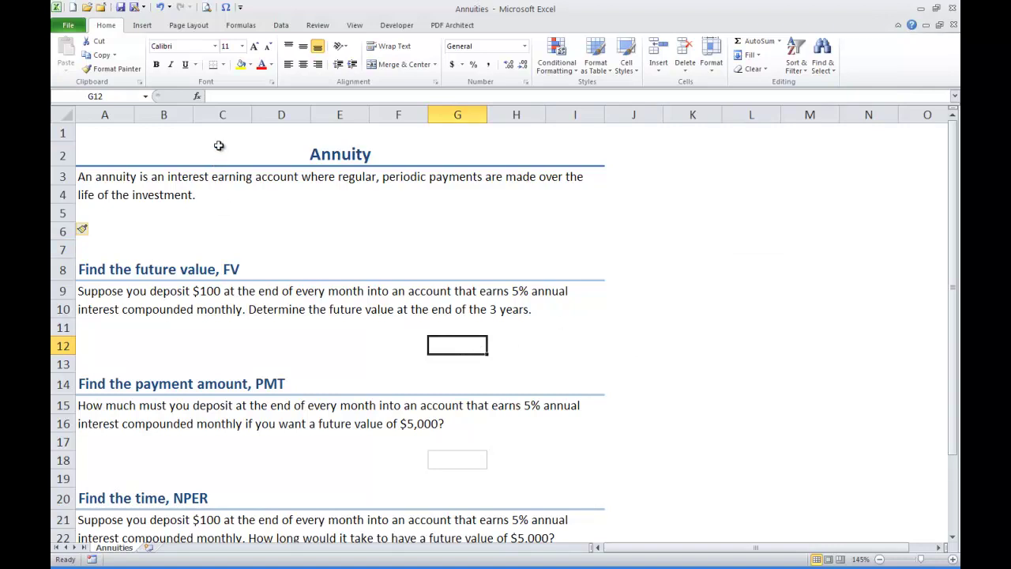
{"action": "left_click", "coordinate": [198, 98]}
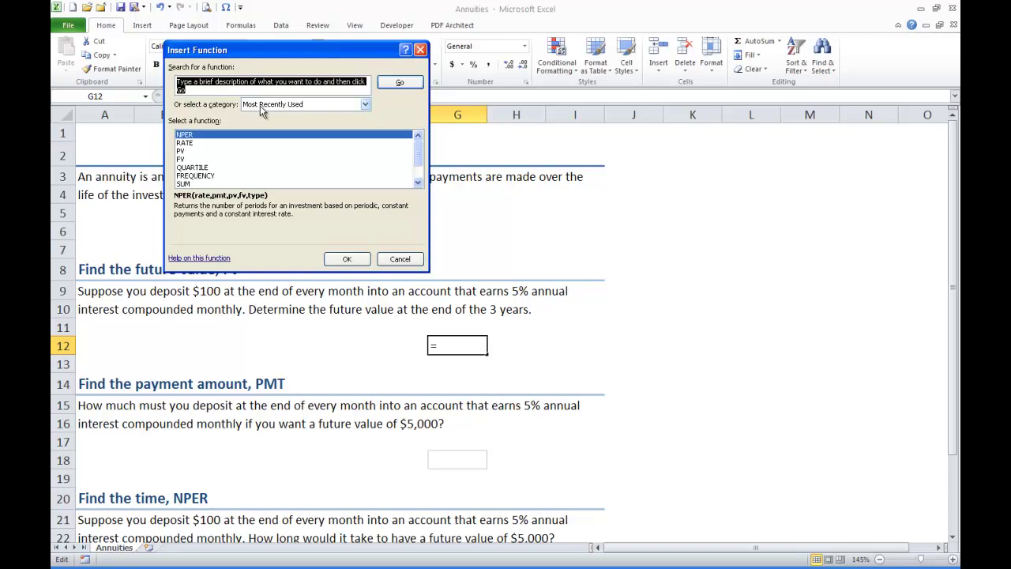
{"action": "type", "text": "fv"}
{"action": "left_click", "coordinate": [399, 83]}
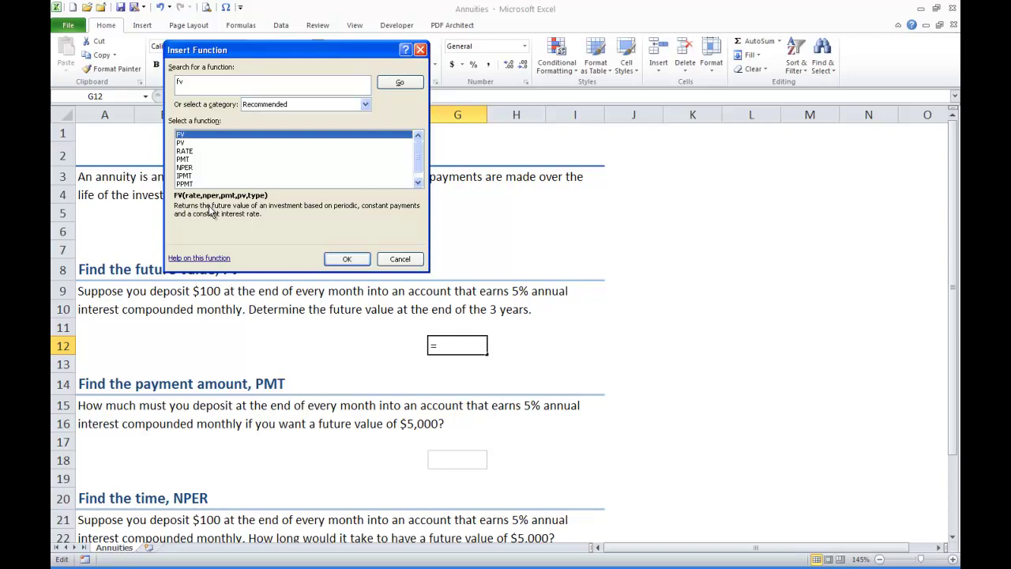
{"action": "left_click", "coordinate": [347, 260]}
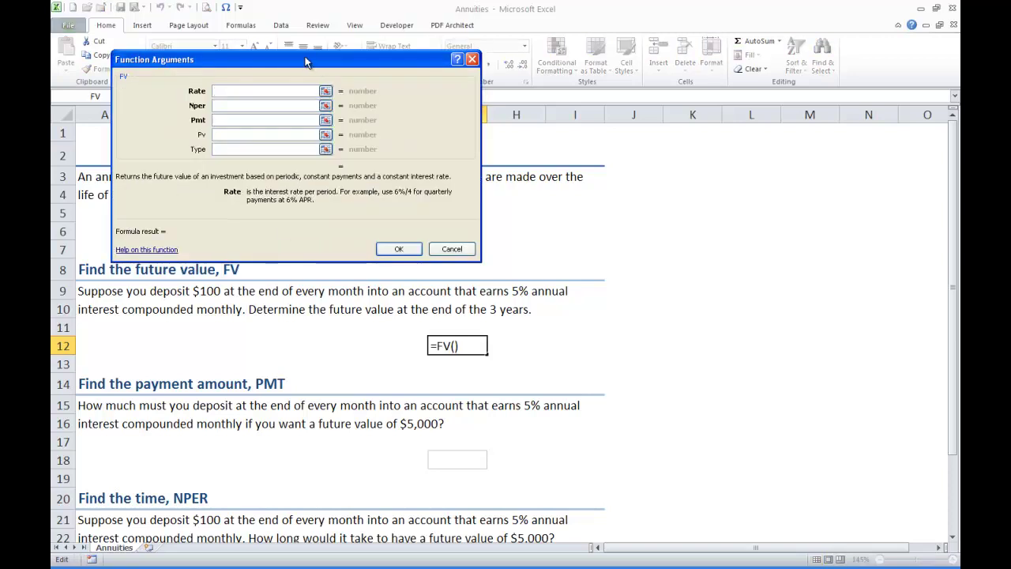
Complete the FV formula in G12 with rate 5%/12, number of periods 12*3 and payment -100, leaving present value and type empty.
{"action": "left_click_drag", "start_coordinate": [306, 63], "coordinate": [434, 65]}
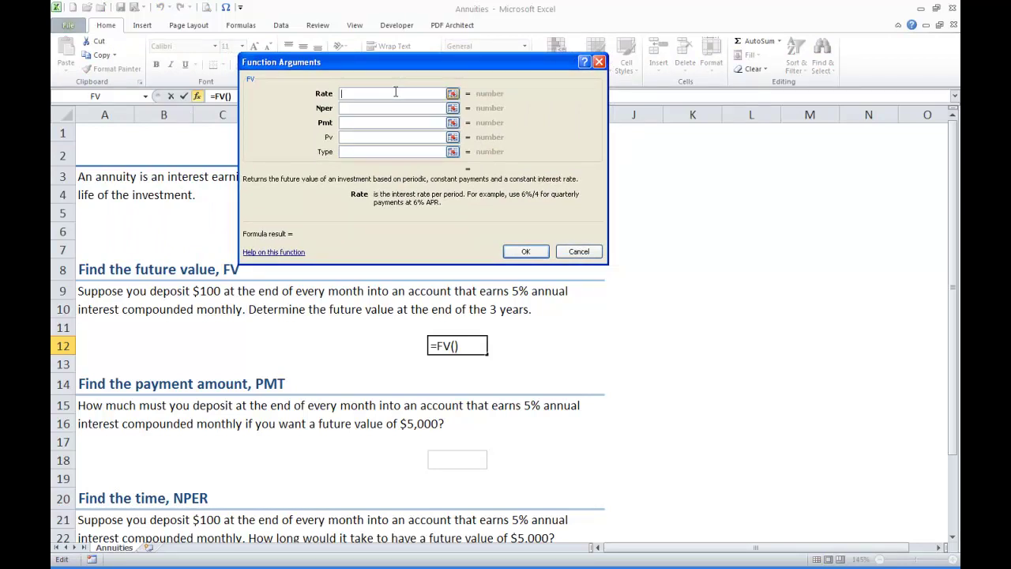
{"action": "type", "text": "5%"}
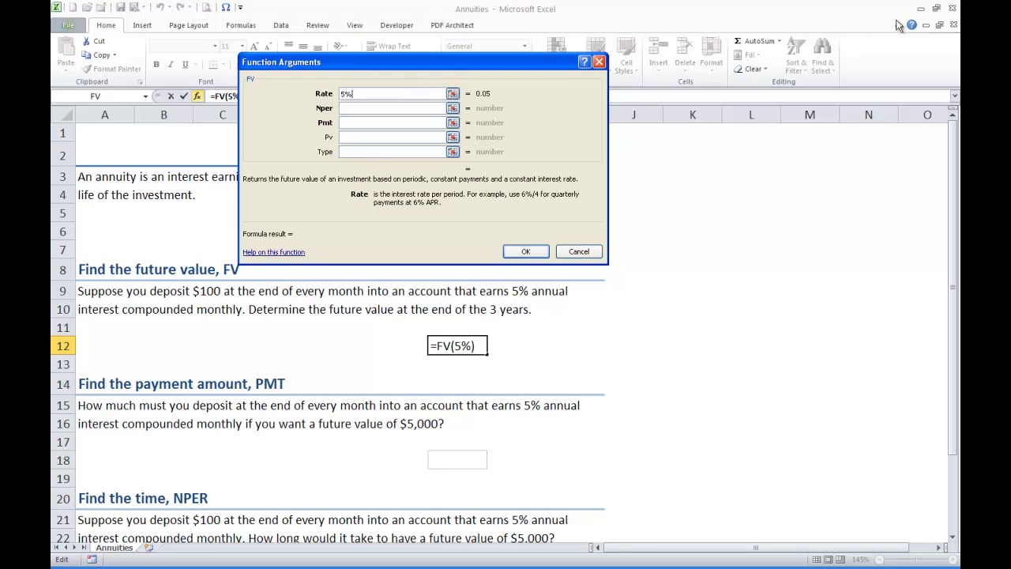
{"action": "type", "text": "/12"}
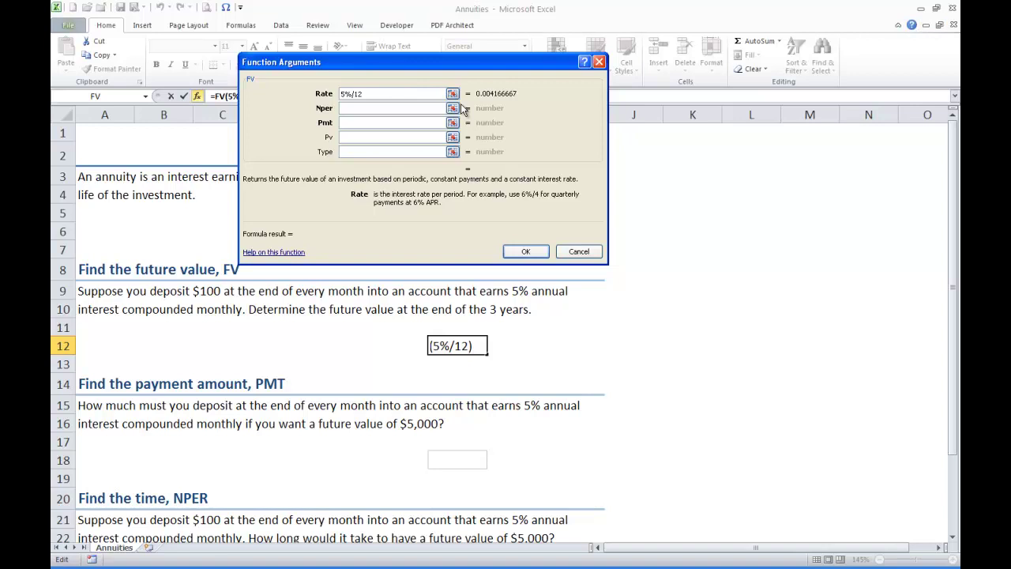
{"action": "left_click", "coordinate": [409, 108]}
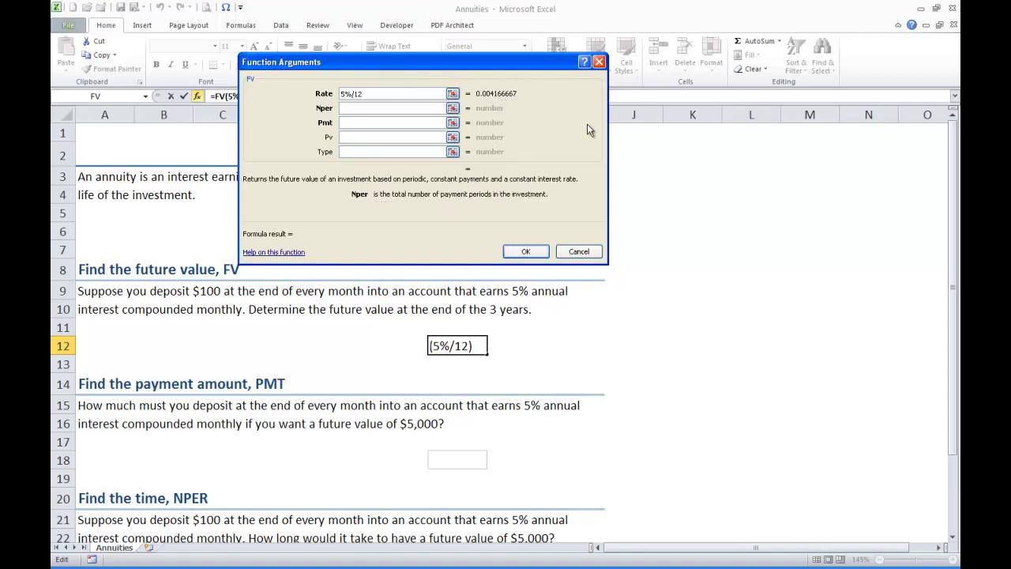
{"action": "type", "text": "12*3"}
{"action": "left_click", "coordinate": [384, 123]}
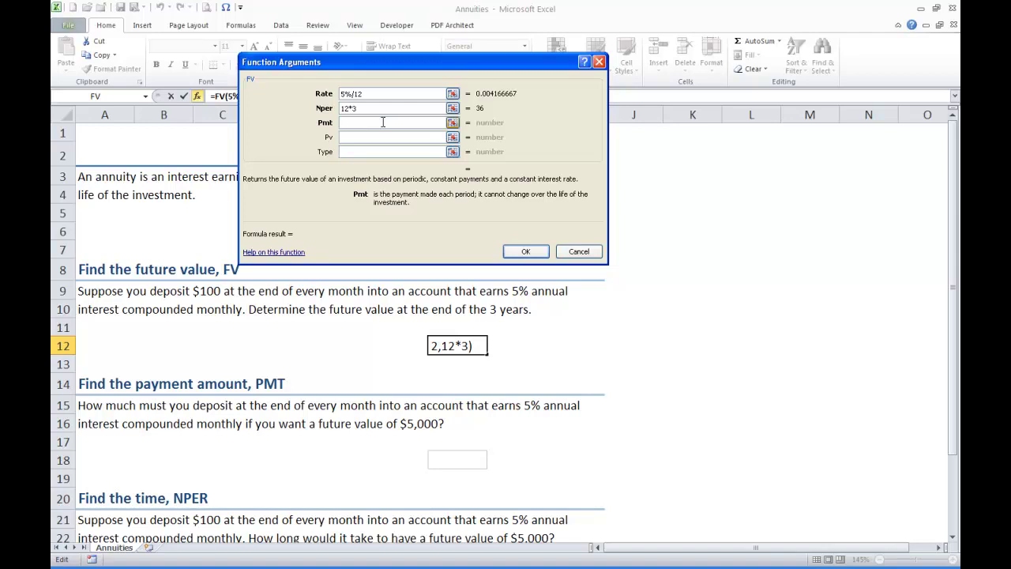
{"action": "type", "text": "-1"}
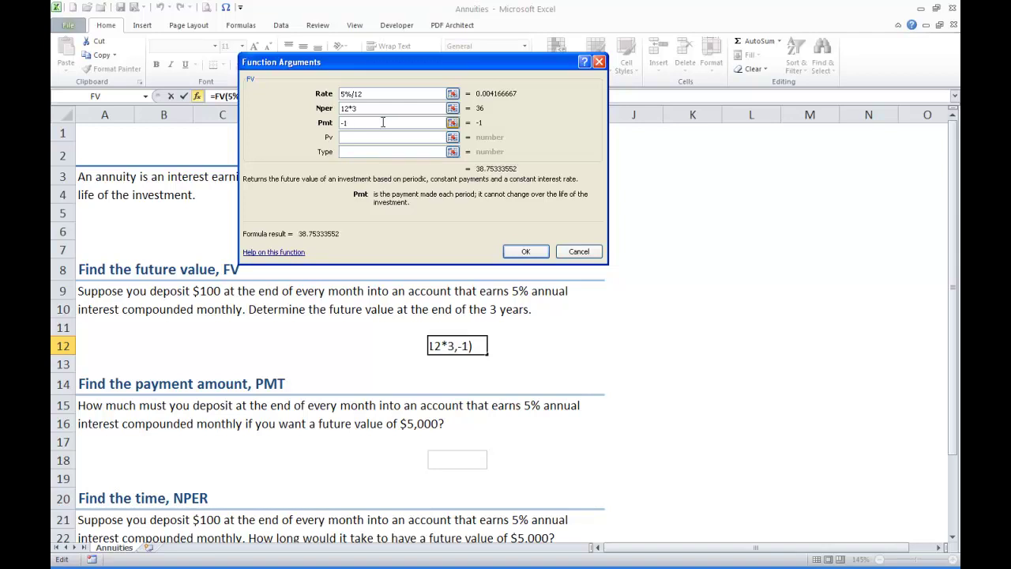
{"action": "type", "text": "00"}
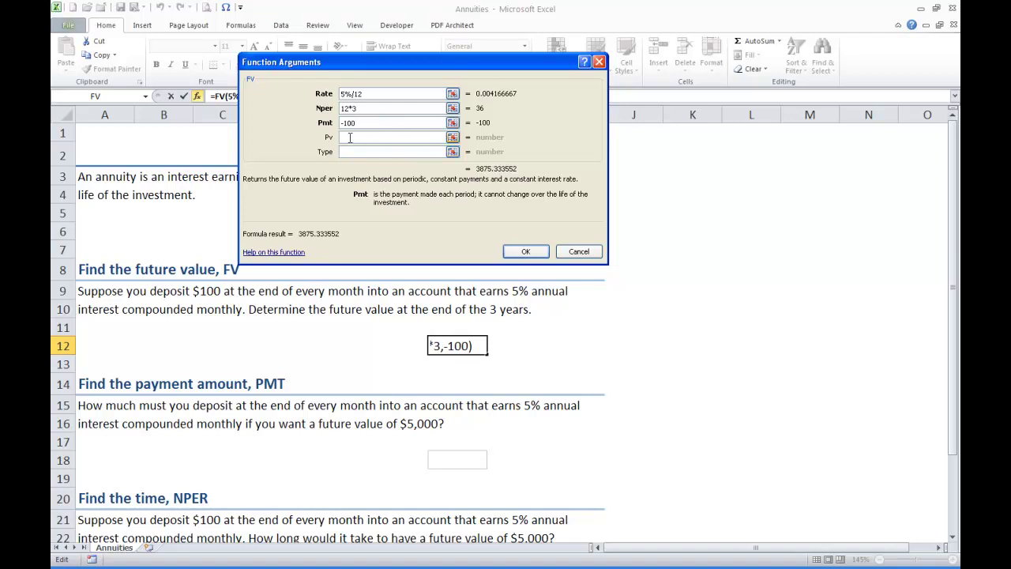
{"action": "left_click", "coordinate": [398, 139]}
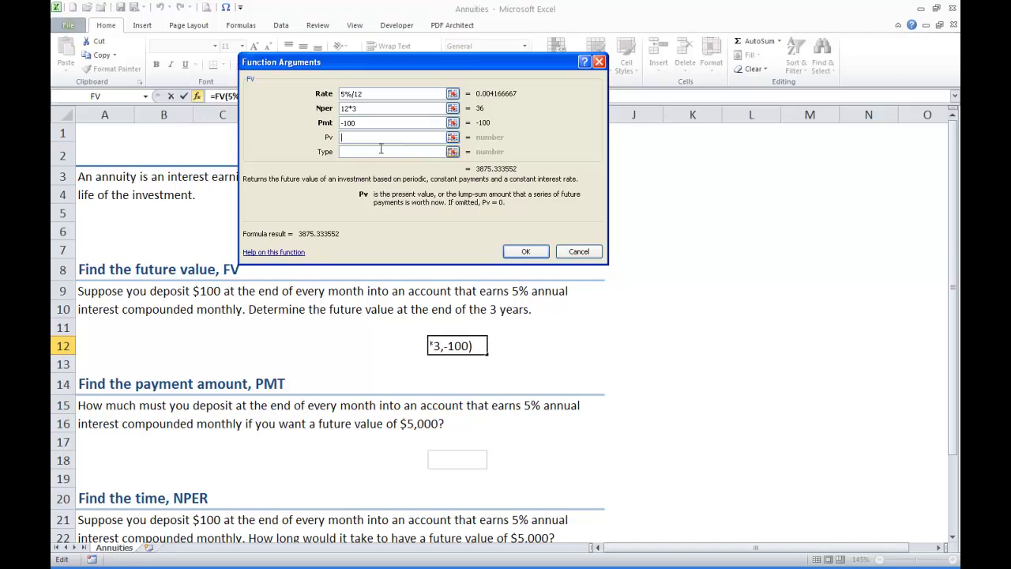
{"action": "left_click", "coordinate": [526, 252]}
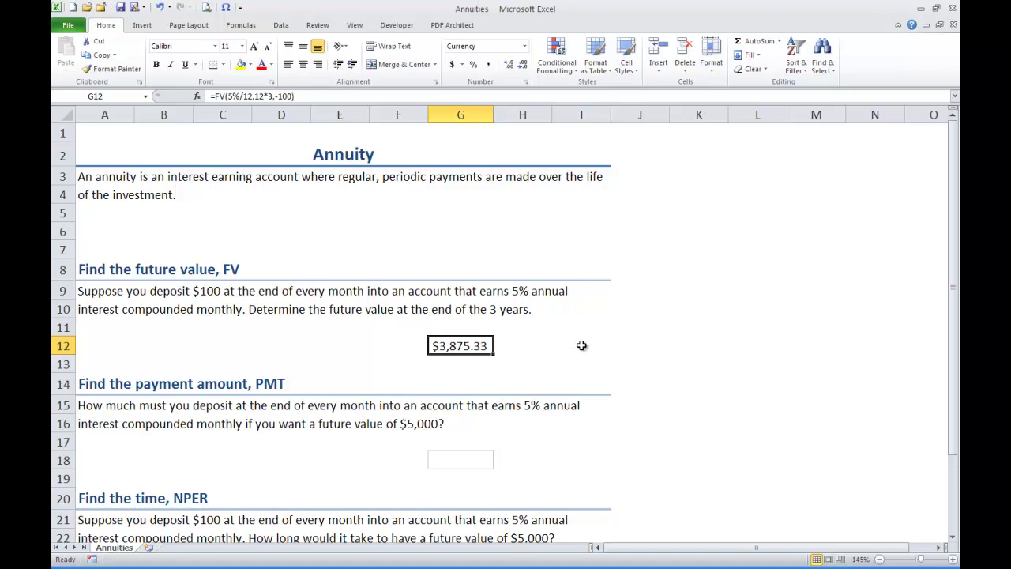
Find the PMT function and insert it into cell G18 under the payment amount problem.
{"action": "scroll", "coordinate": [543, 391], "scroll_direction": "down", "scroll_amount": 2}
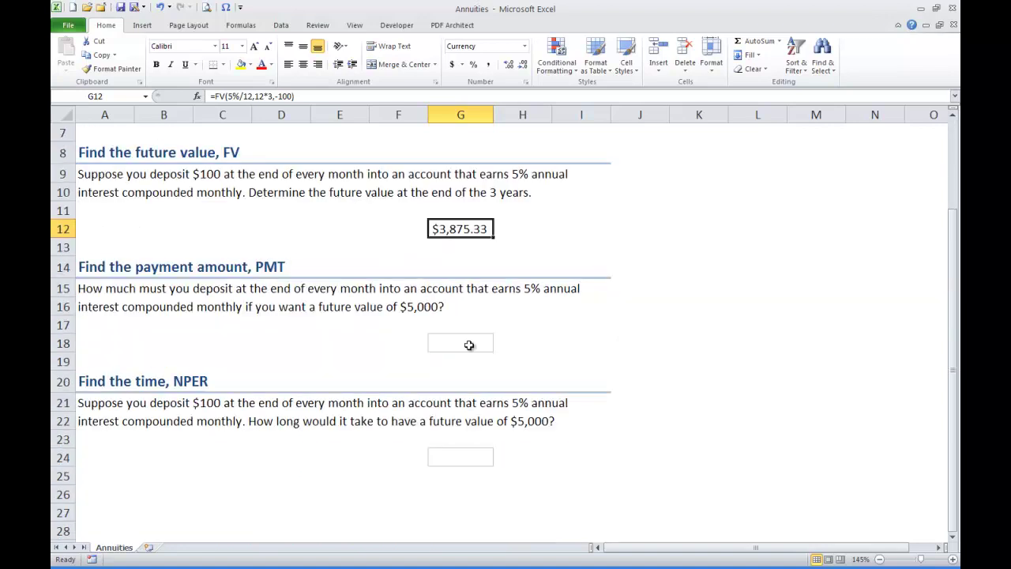
{"action": "left_click", "coordinate": [466, 343]}
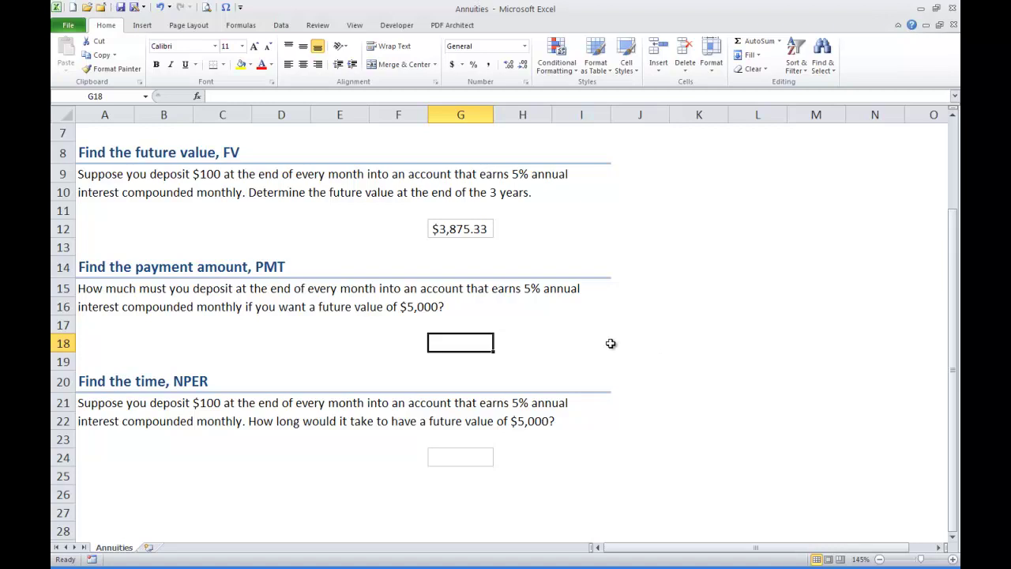
{"action": "left_click", "coordinate": [197, 96]}
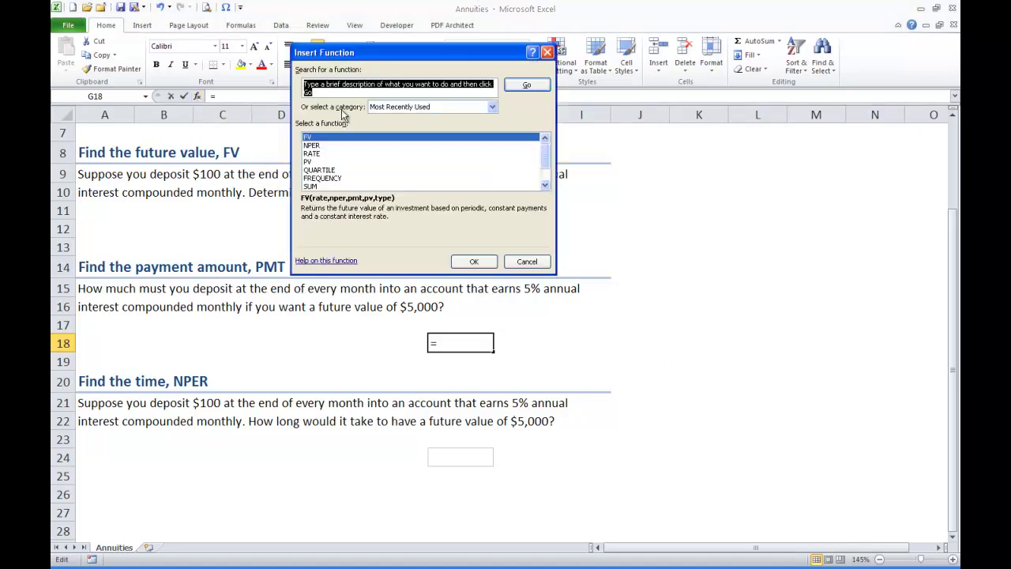
{"action": "type", "text": "pmt"}
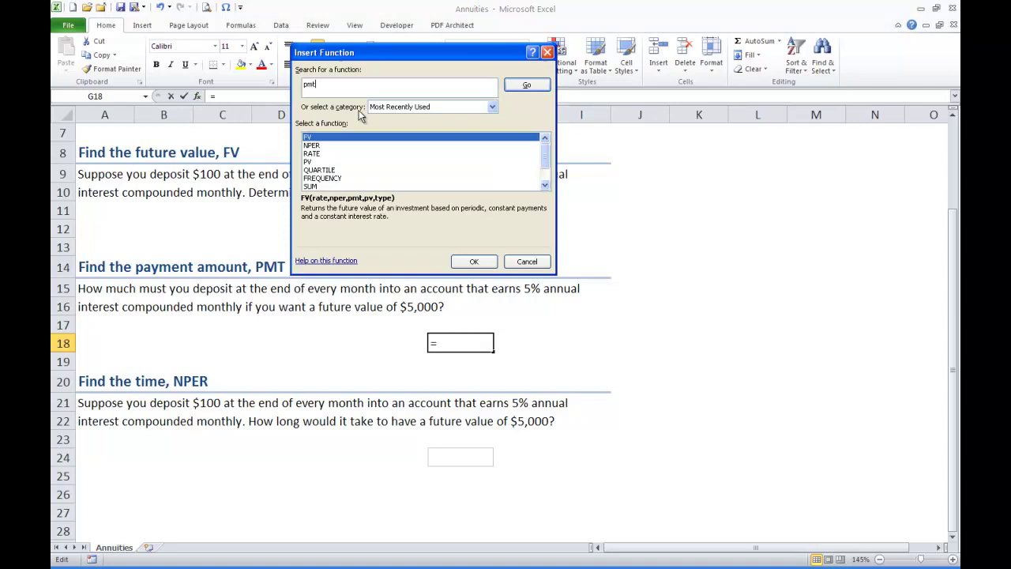
{"action": "left_click", "coordinate": [526, 93]}
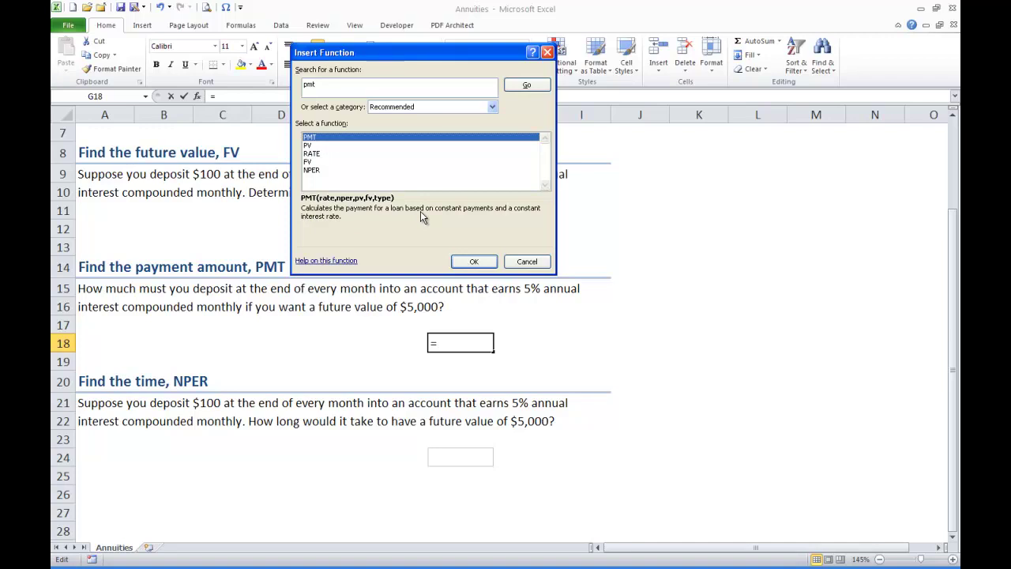
{"action": "left_click", "coordinate": [474, 263]}
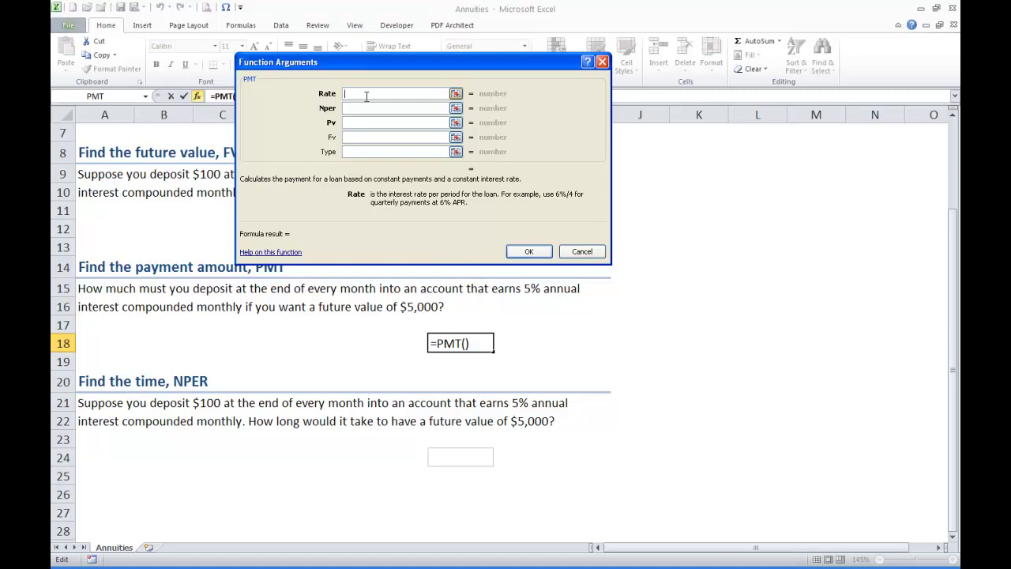
Complete the PMT formula in G18 with rate 5%/12, number of periods 12*3, present value 0 and future value 5000.
{"action": "type", "text": "5%/"}
{"action": "type", "text": "12"}
{"action": "left_click", "coordinate": [372, 107]}
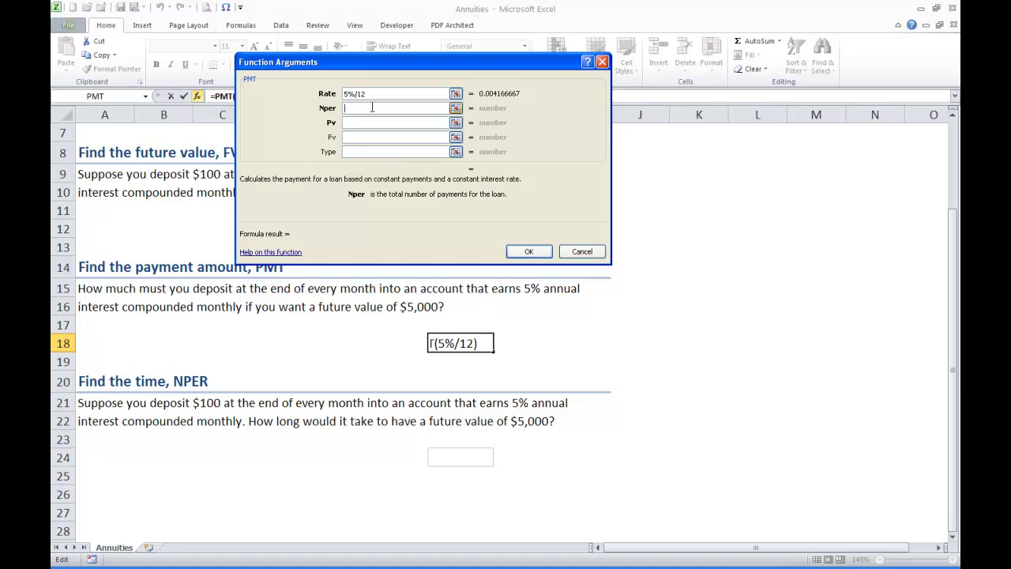
{"action": "type", "text": "12*3"}
{"action": "left_click", "coordinate": [382, 123]}
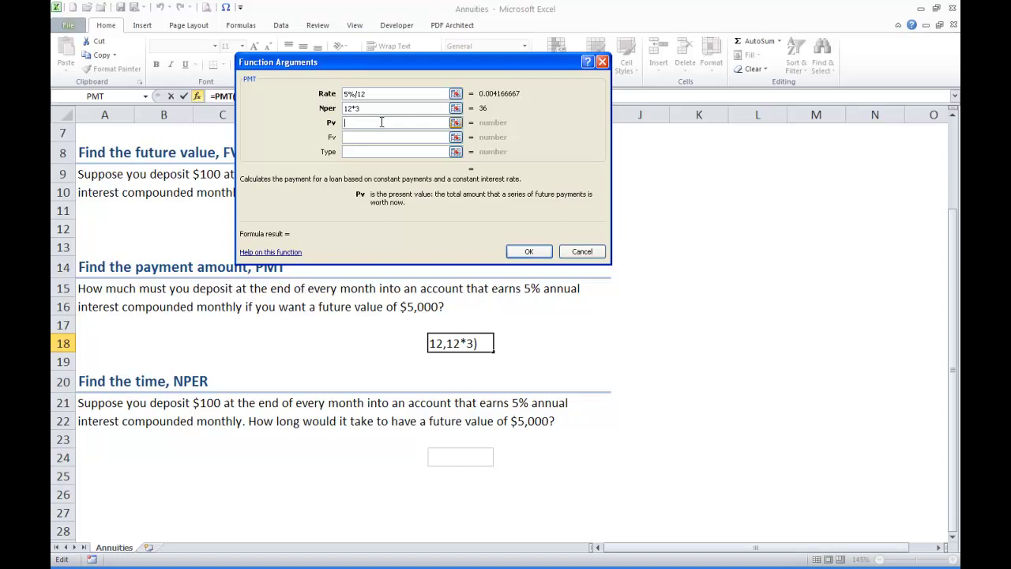
{"action": "left_click", "coordinate": [393, 136]}
{"action": "type", "text": "0"}
{"action": "left_click", "coordinate": [361, 137]}
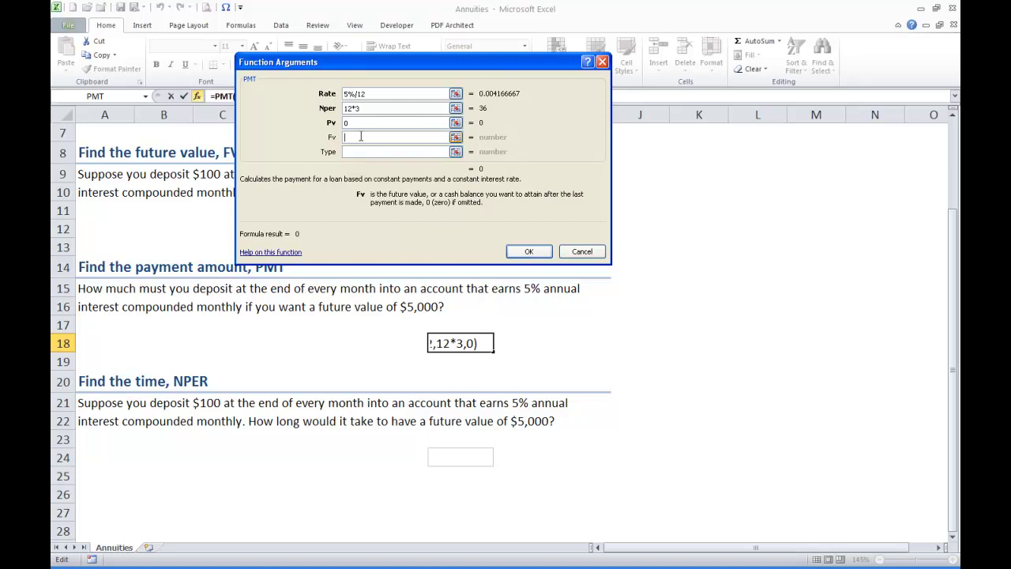
{"action": "type", "text": "5000"}
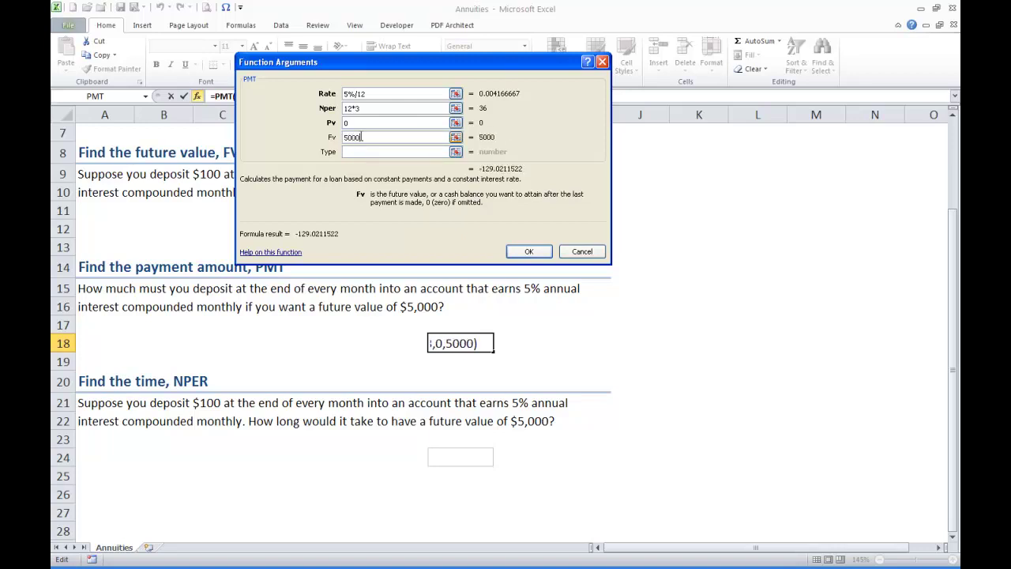
{"action": "left_click", "coordinate": [529, 252]}
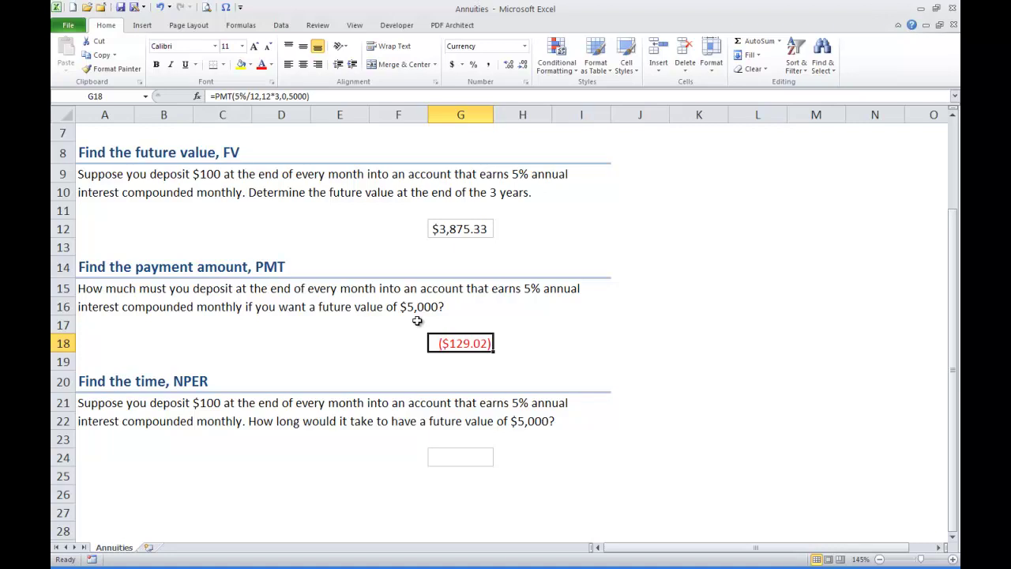
Find the NPER function and insert it into cell G24 under the time problem.
{"action": "scroll", "coordinate": [417, 321], "scroll_direction": "down", "scroll_amount": 1}
{"action": "scroll", "coordinate": [417, 320], "scroll_direction": "down", "scroll_amount": 1}
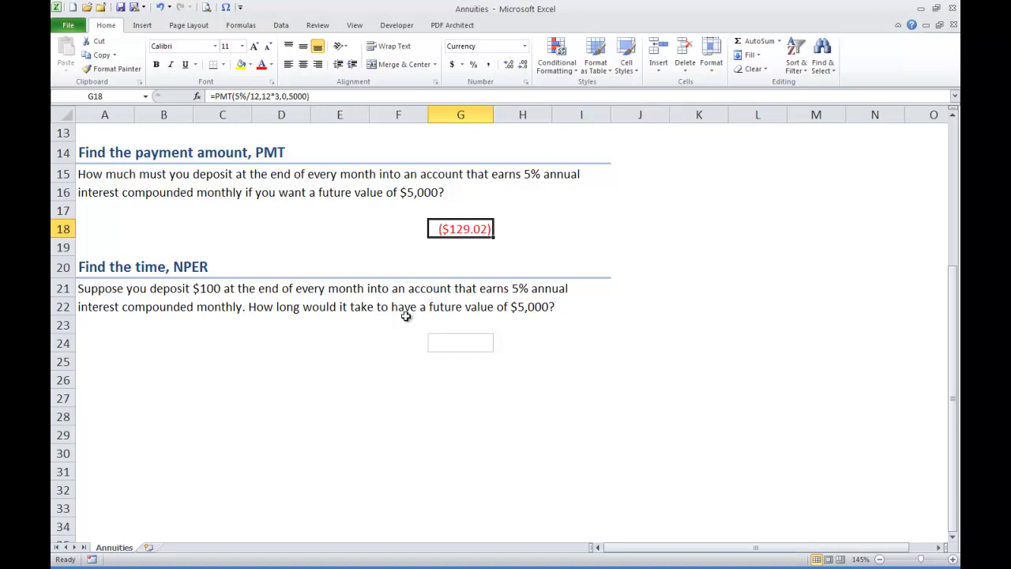
{"action": "left_click", "coordinate": [458, 339]}
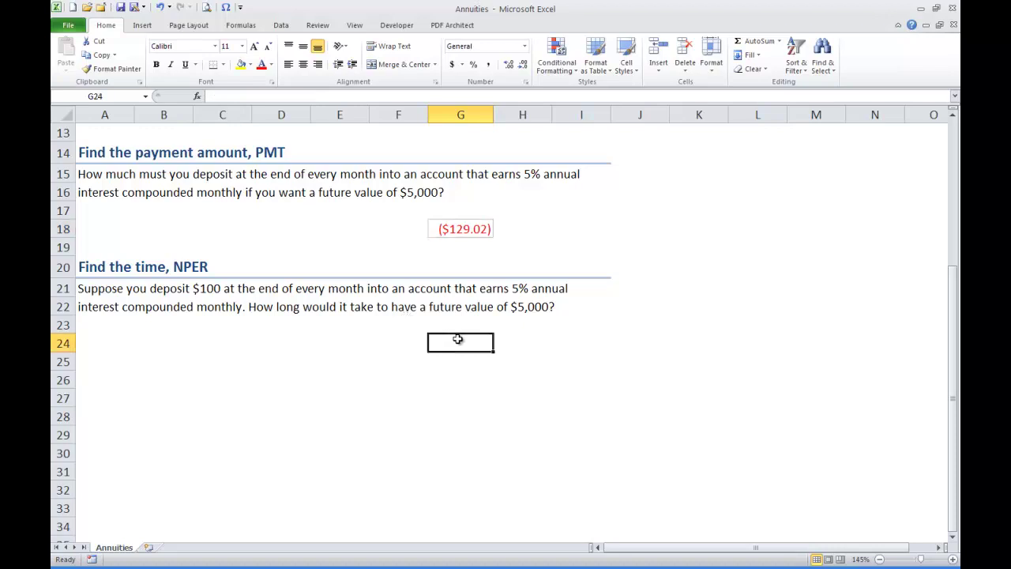
{"action": "left_click", "coordinate": [197, 97]}
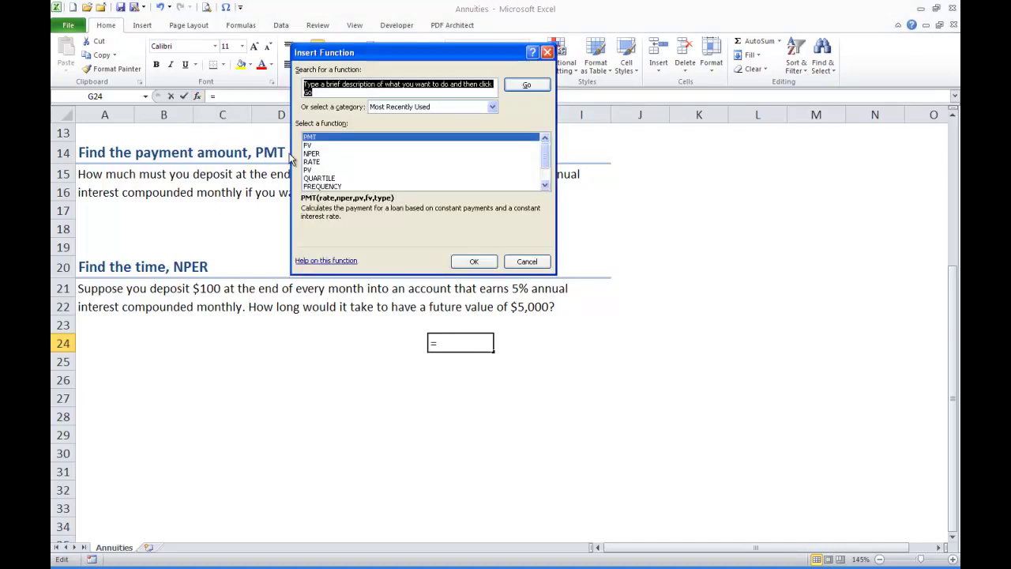
{"action": "type", "text": "nper"}
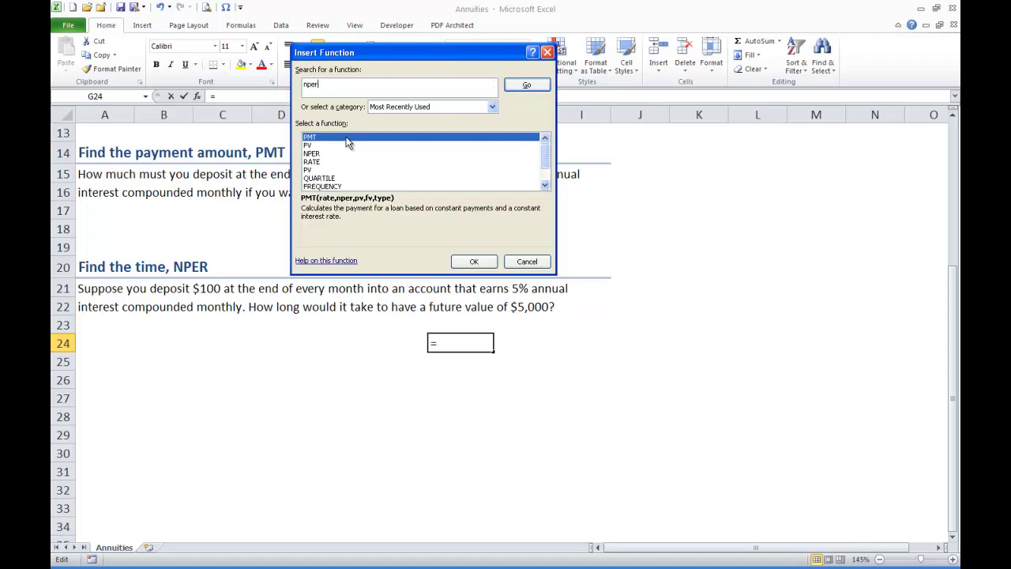
{"action": "left_click", "coordinate": [526, 86]}
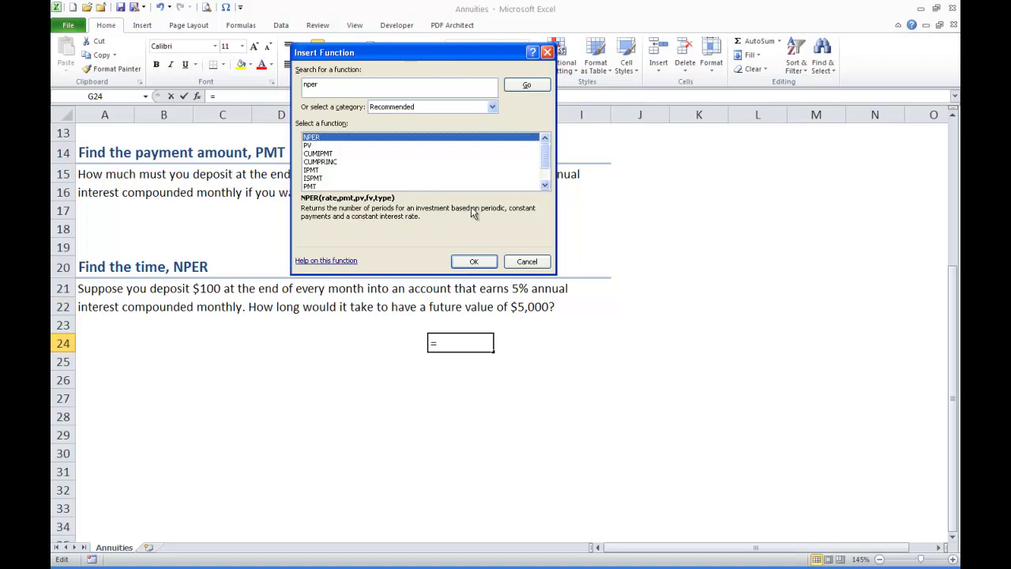
{"action": "left_click", "coordinate": [475, 262]}
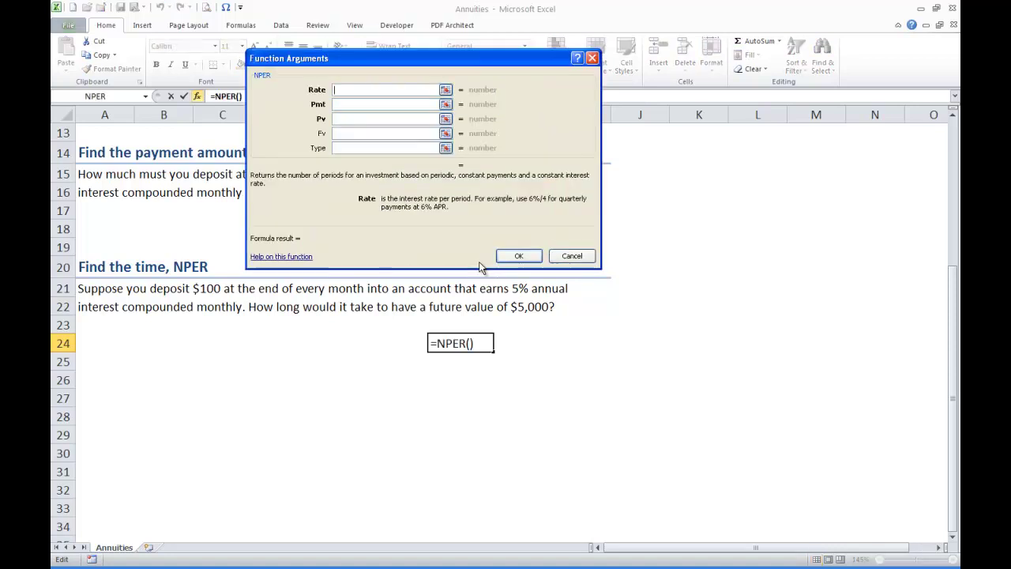
Complete the NPER formula in G24 with rate 5%/12, payment -100, present value 0 and future value 5000, leaving type empty.
{"action": "left_click_drag", "start_coordinate": [338, 55], "coordinate": [418, 44]}
{"action": "type", "text": "5"}
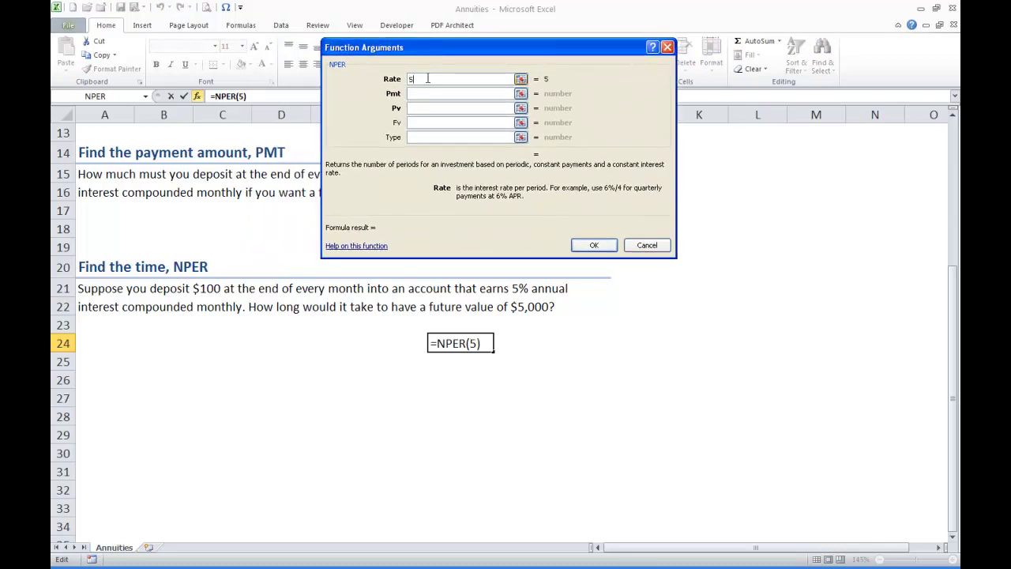
{"action": "type", "text": "%/"}
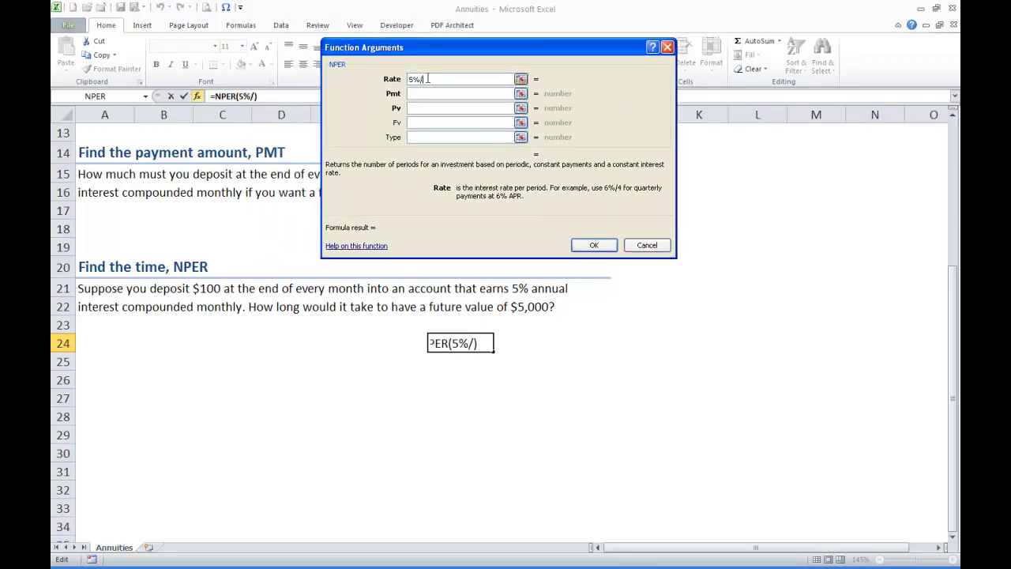
{"action": "type", "text": "12"}
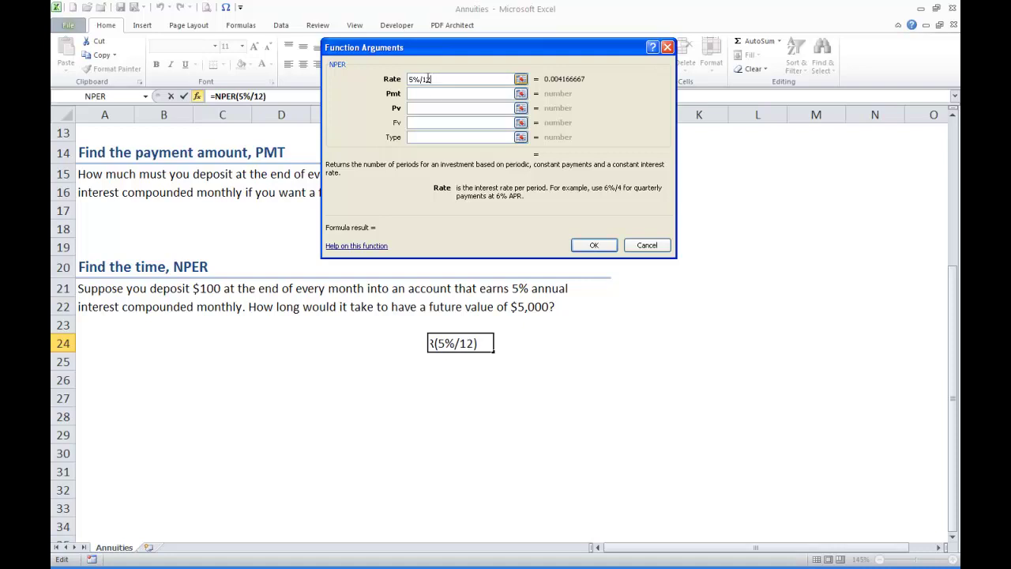
{"action": "left_click", "coordinate": [437, 93]}
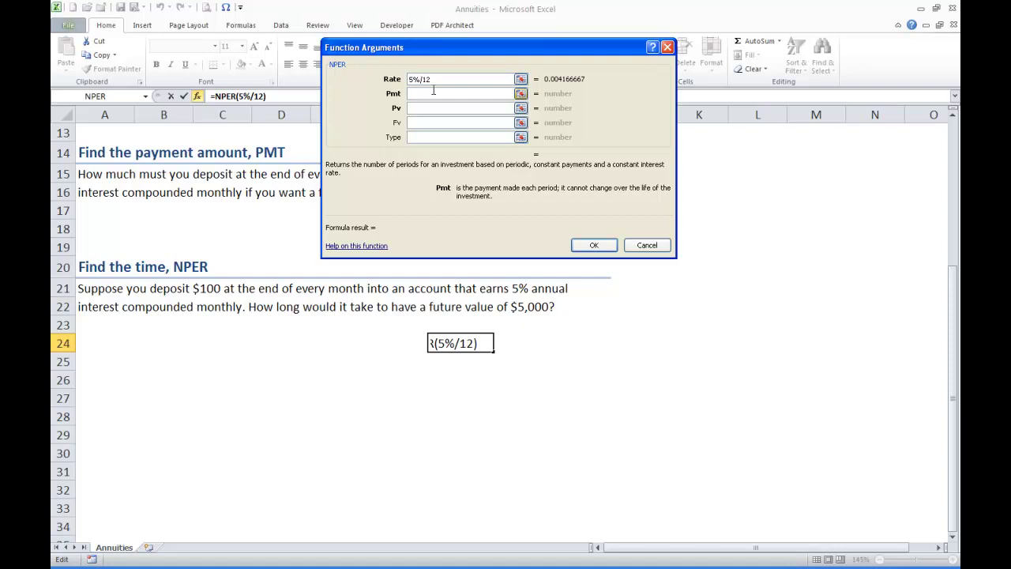
{"action": "type", "text": "-100"}
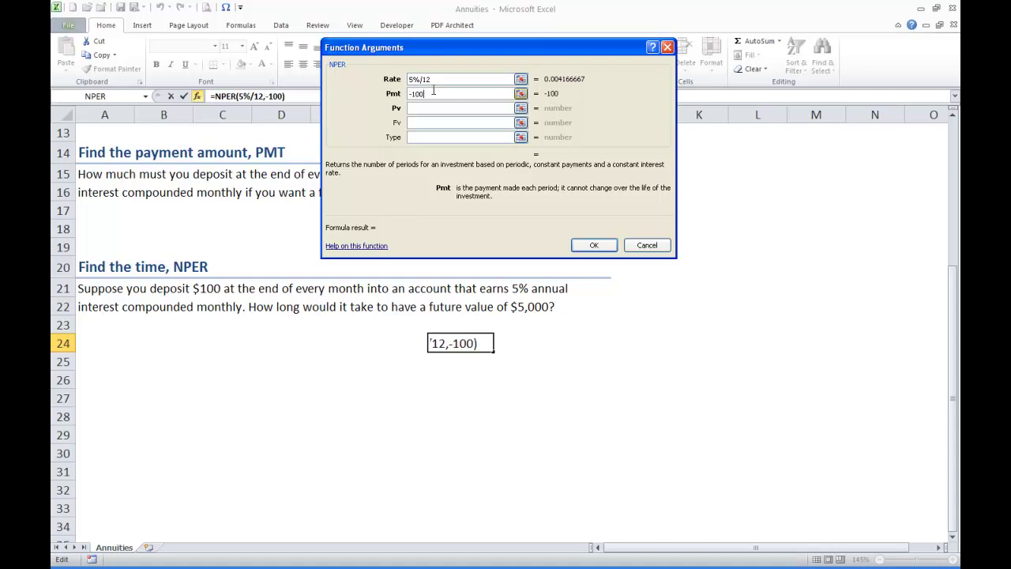
{"action": "left_click", "coordinate": [435, 107]}
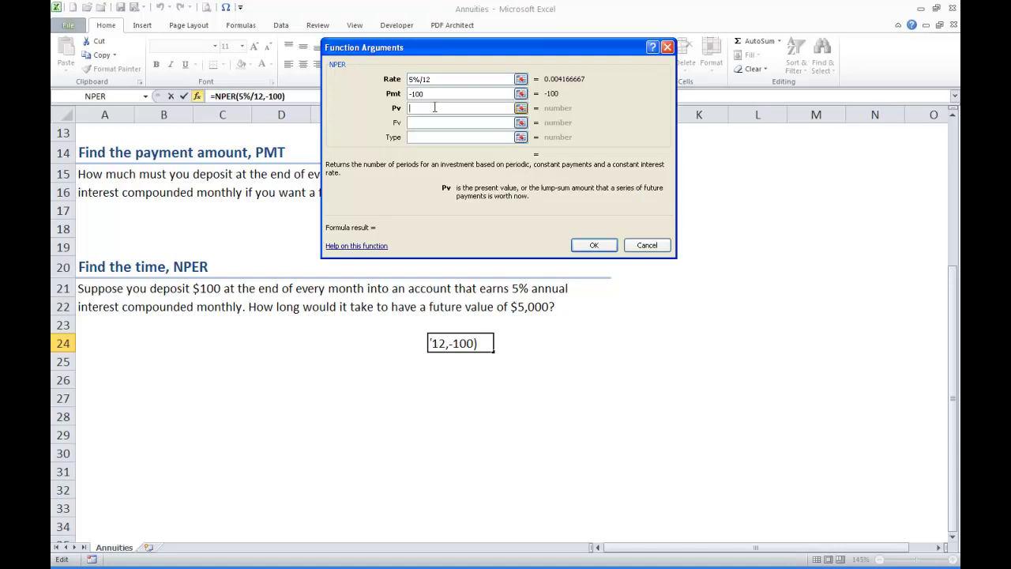
{"action": "type", "text": "0"}
{"action": "left_click", "coordinate": [448, 124]}
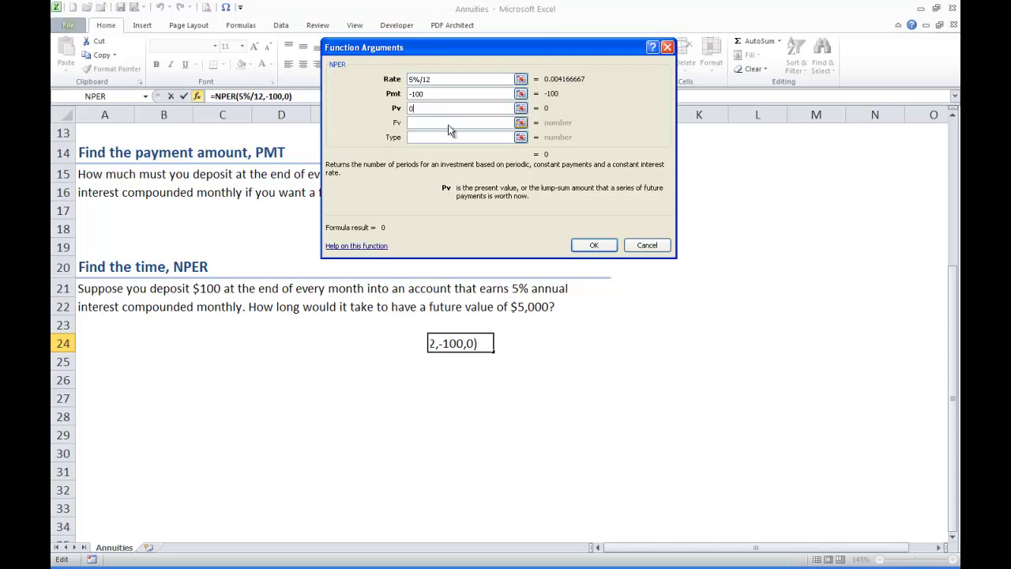
{"action": "left_click", "coordinate": [448, 124]}
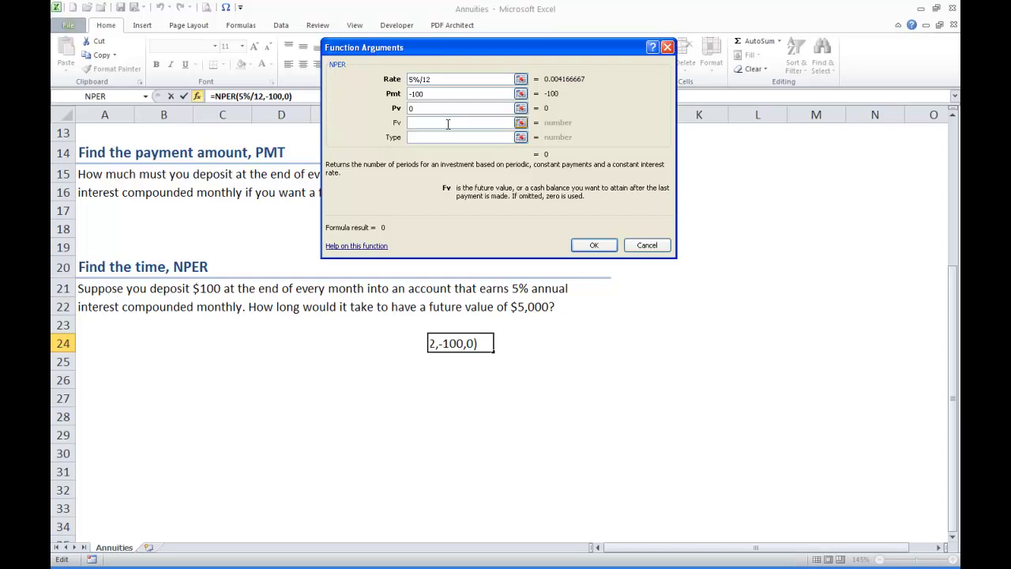
{"action": "type", "text": "5"}
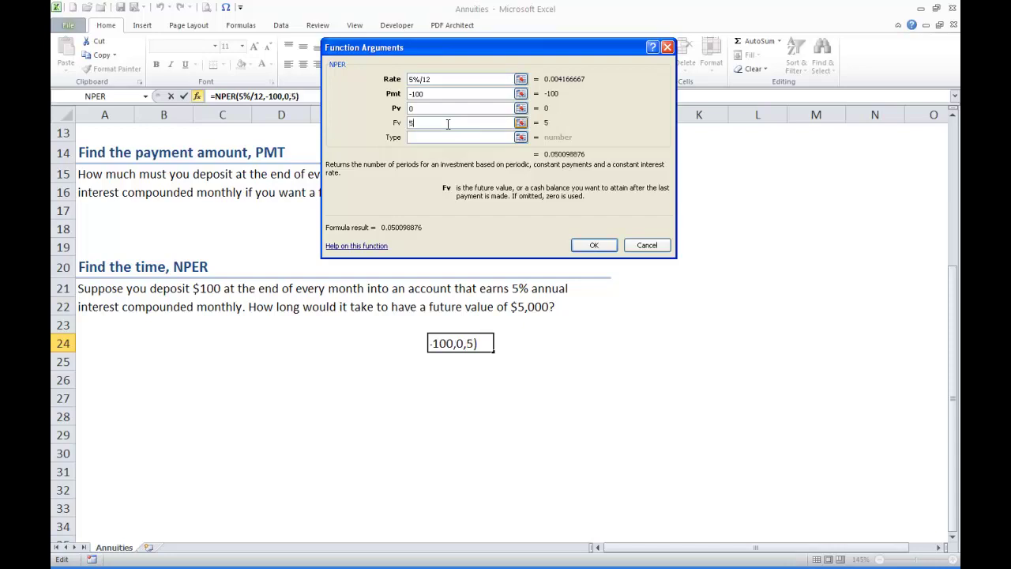
{"action": "type", "text": "000"}
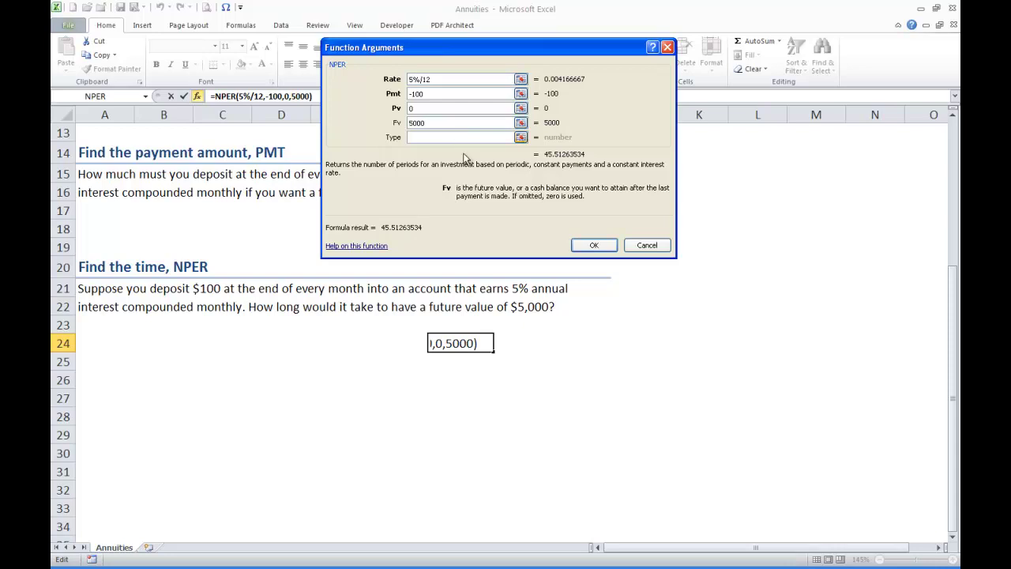
{"action": "left_click", "coordinate": [595, 246]}
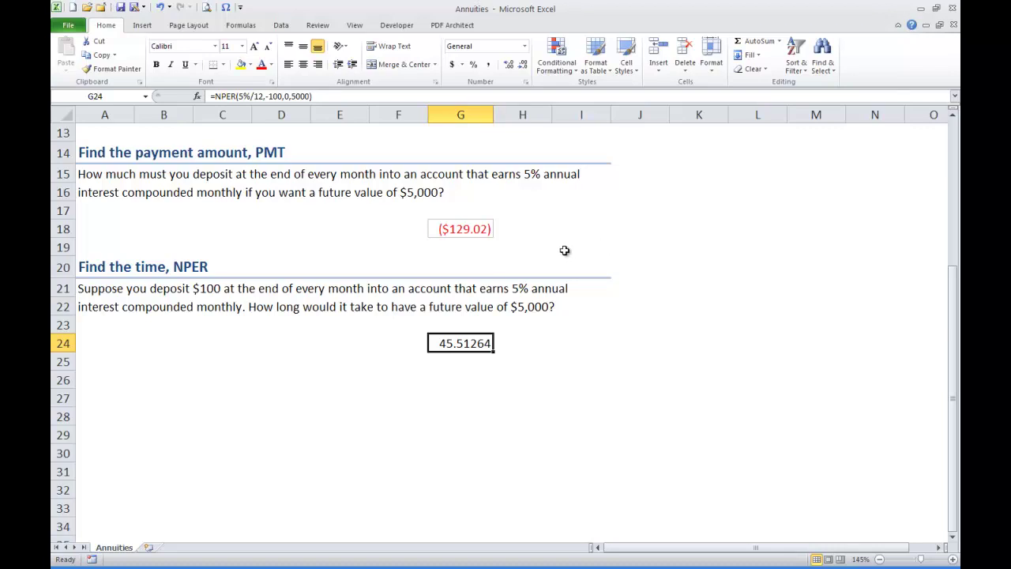
Convert the number of months in G24 to years in cell G25 with the formula =G24/12.
{"action": "left_click", "coordinate": [459, 360]}
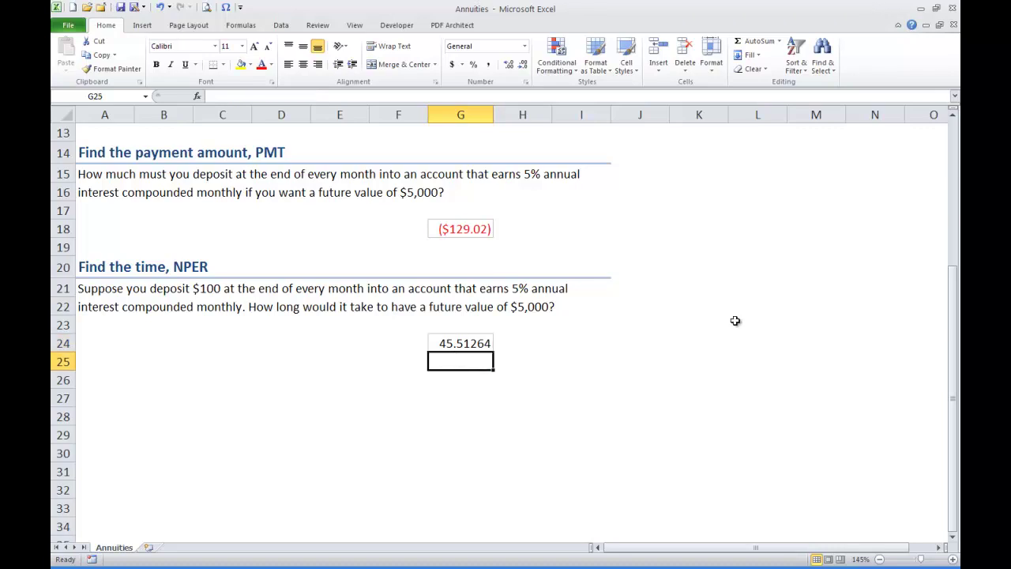
{"action": "type", "text": "="}
{"action": "key", "text": "Up"}
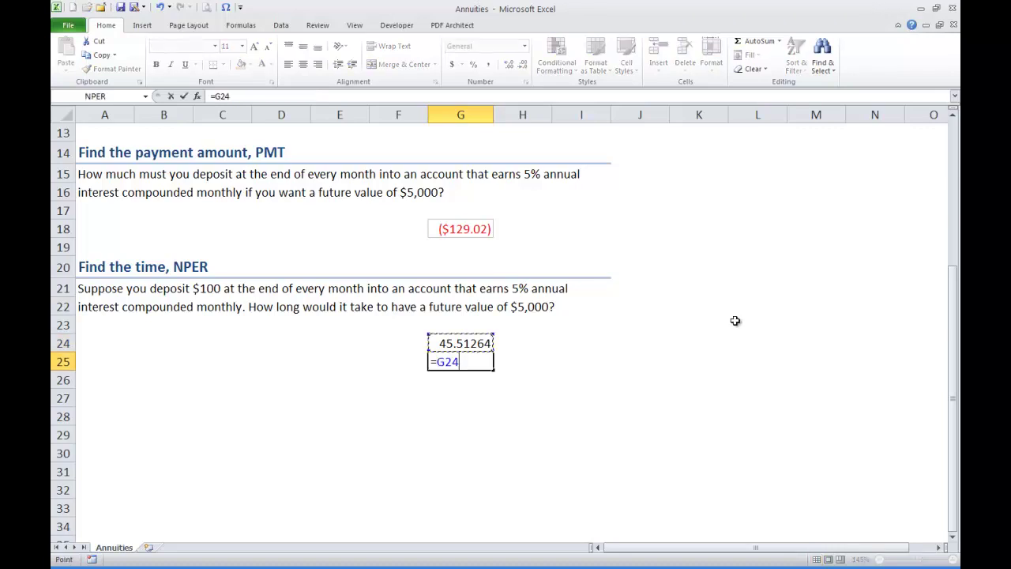
{"action": "type", "text": "/12"}
{"action": "key", "text": "Return"}
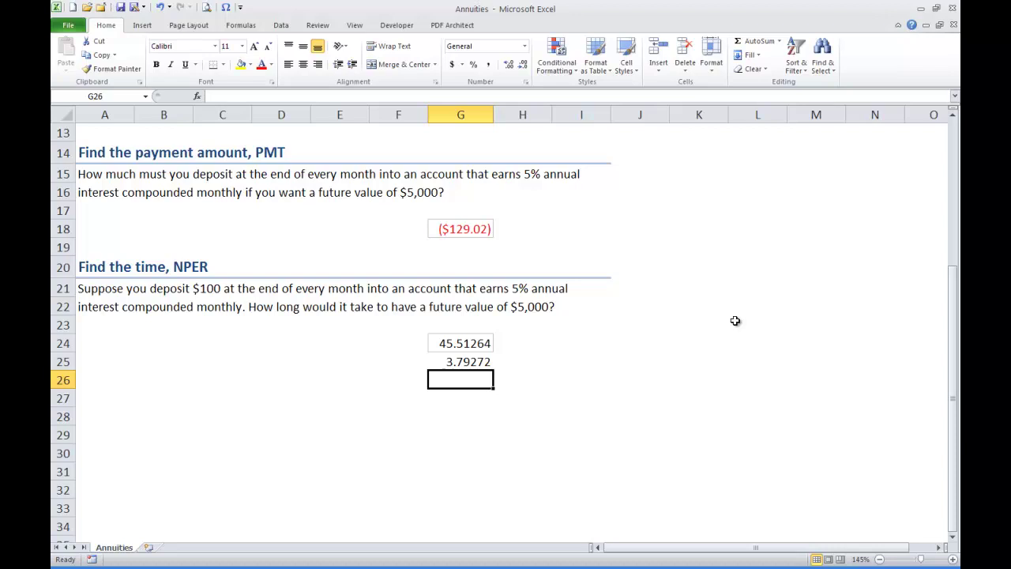